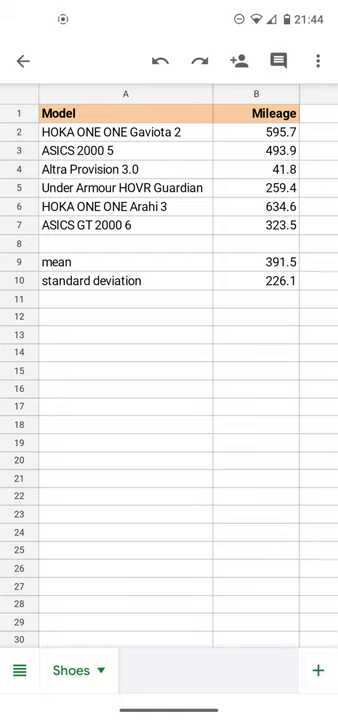
# Step: Check the shoe model names, mileage values, and the mean and standard deviation formulas
pyautogui.click(125, 188)
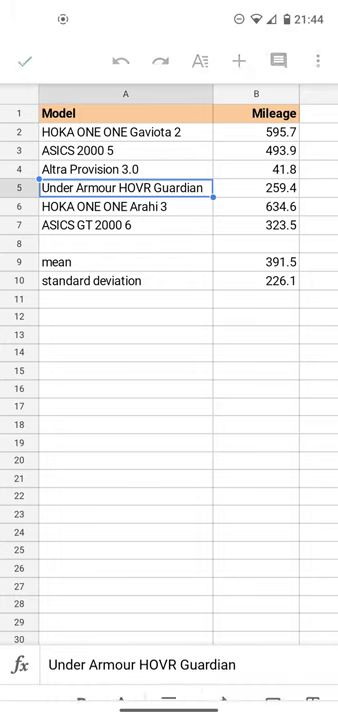
pyautogui.click(125, 132)
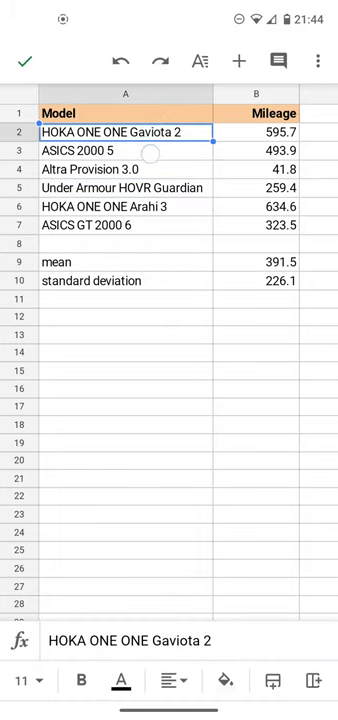
pyautogui.moveTo(125, 132); pyautogui.dragTo(125, 225)
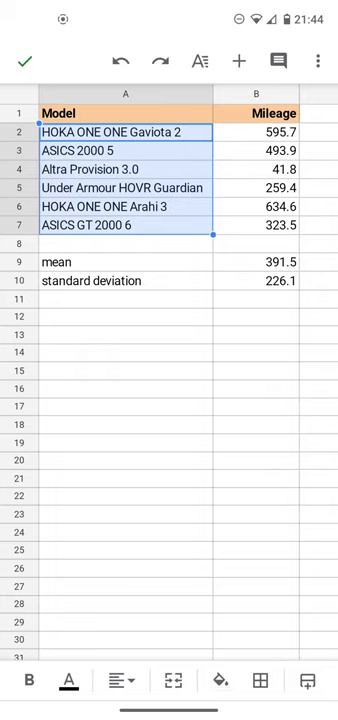
pyautogui.click(256, 132)
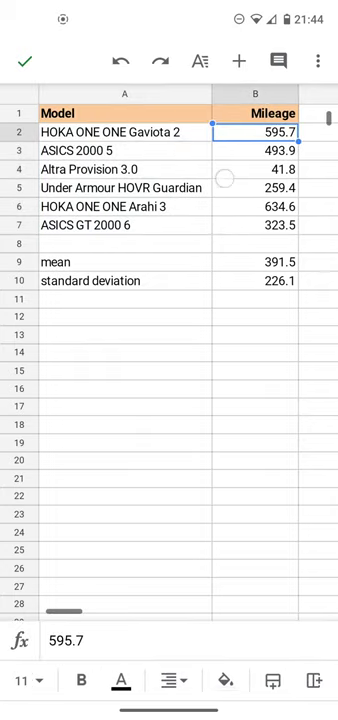
pyautogui.moveTo(256, 132); pyautogui.dragTo(229, 240)
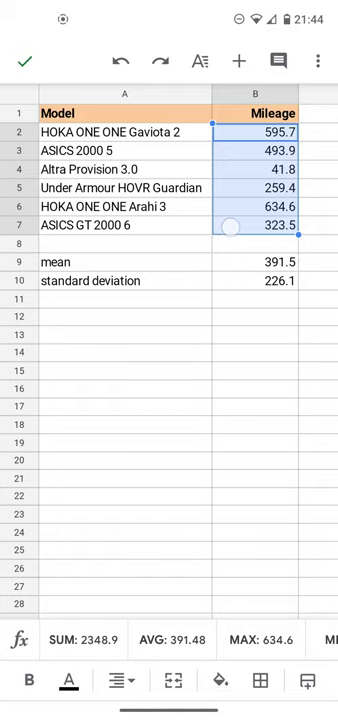
pyautogui.click(255, 262)
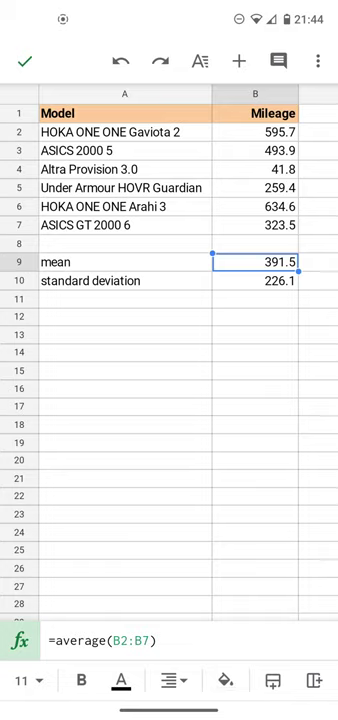
pyautogui.click(255, 281)
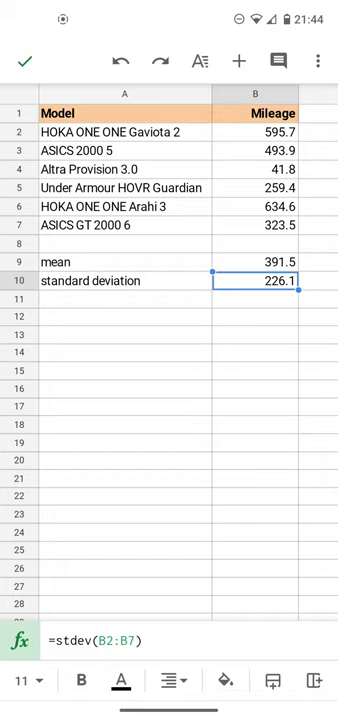
# Step: Insert a column chart of the Model and Mileage data (A1:B7) with no legend
pyautogui.click(124, 113)
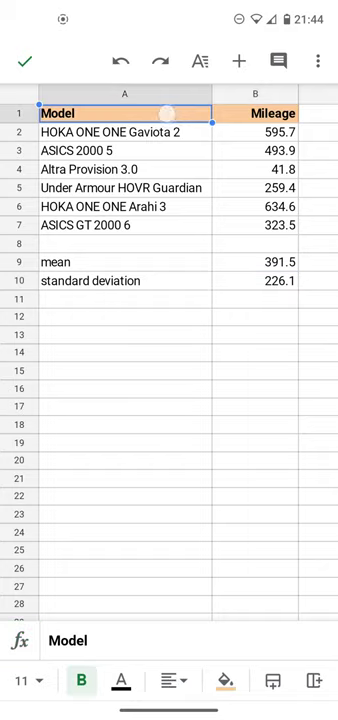
pyautogui.moveTo(124, 113); pyautogui.dragTo(172, 224)
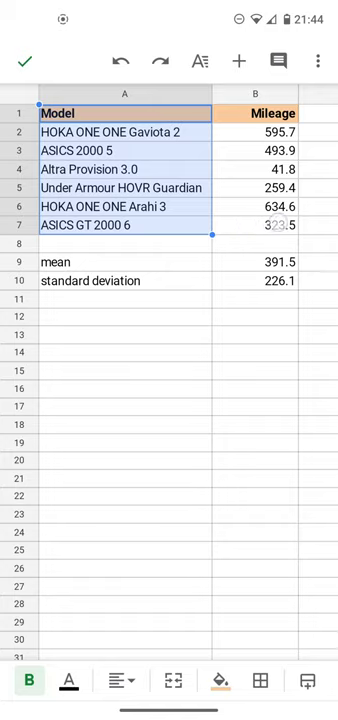
pyautogui.moveTo(211, 233); pyautogui.dragTo(287, 226)
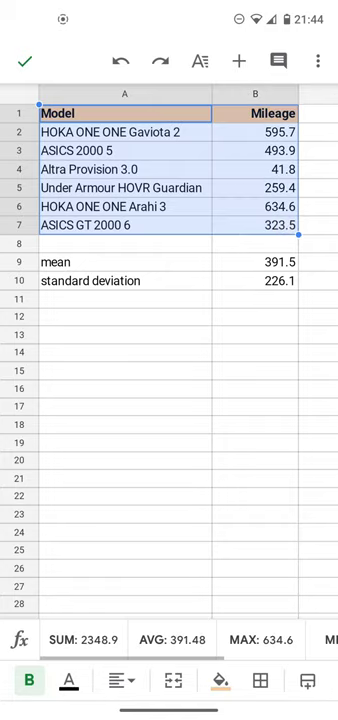
pyautogui.click(238, 61)
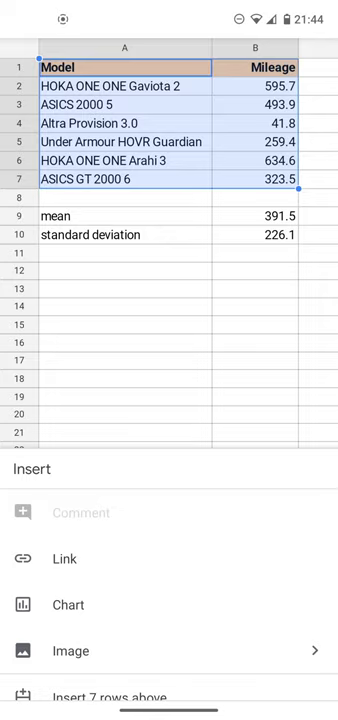
pyautogui.click(68, 604)
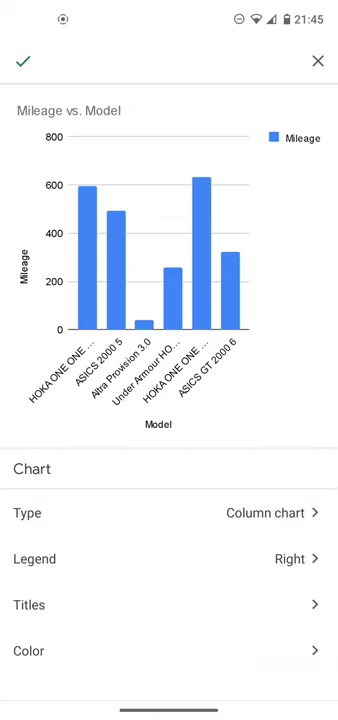
pyautogui.click(169, 558)
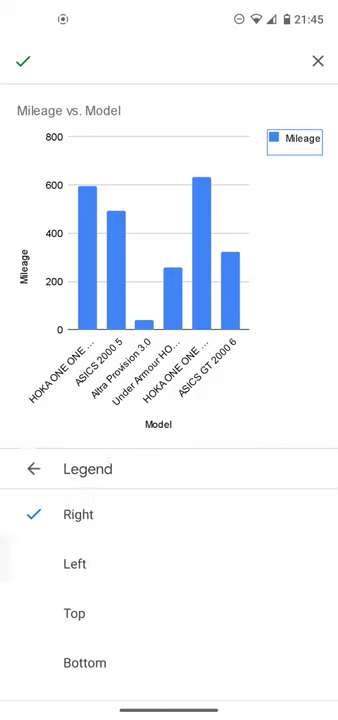
pyautogui.moveTo(160, 650); pyautogui.dragTo(166, 474)
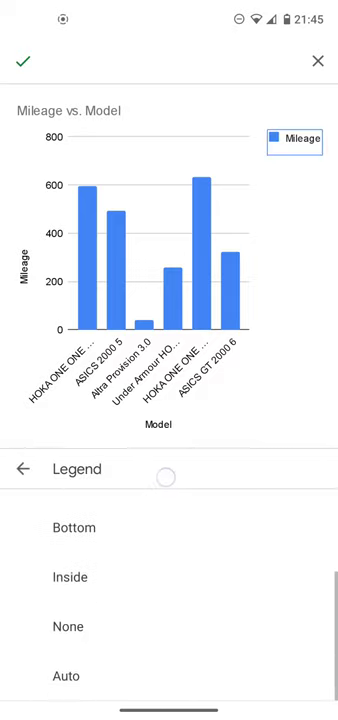
pyautogui.click(100, 624)
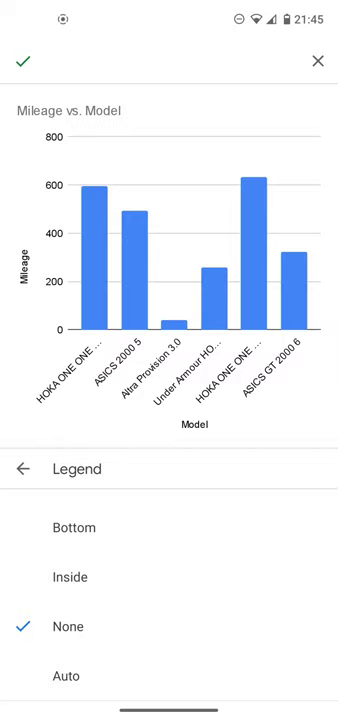
pyautogui.click(23, 61)
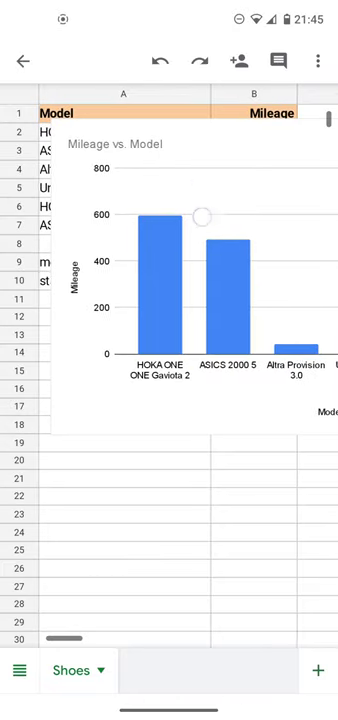
# Step: Move the chart below the data and recheck the standard deviation formula
pyautogui.moveTo(201, 214); pyautogui.dragTo(197, 420)
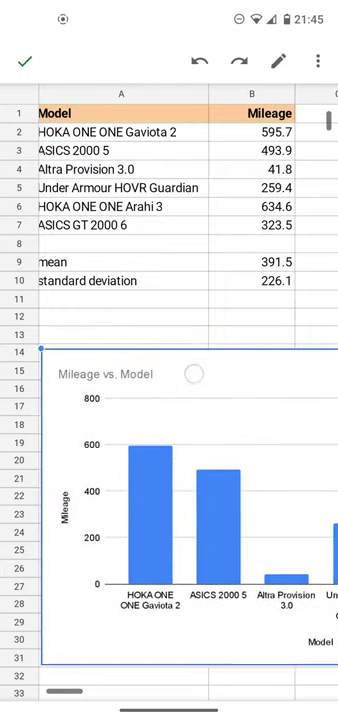
pyautogui.click(130, 222)
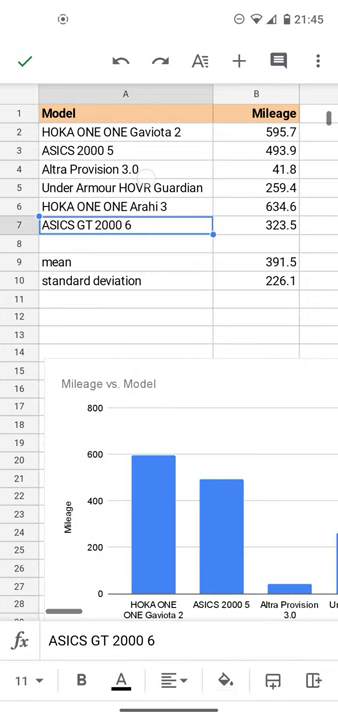
pyautogui.click(80, 113)
pyautogui.moveTo(213, 122)
pyautogui.mouseDown()
pyautogui.moveTo(150, 150)
pyautogui.moveTo(217, 237)
pyautogui.moveTo(299, 233)
pyautogui.mouseUp()
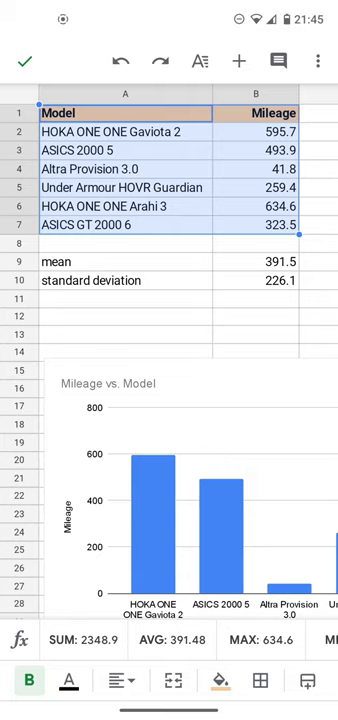
pyautogui.click(240, 280)
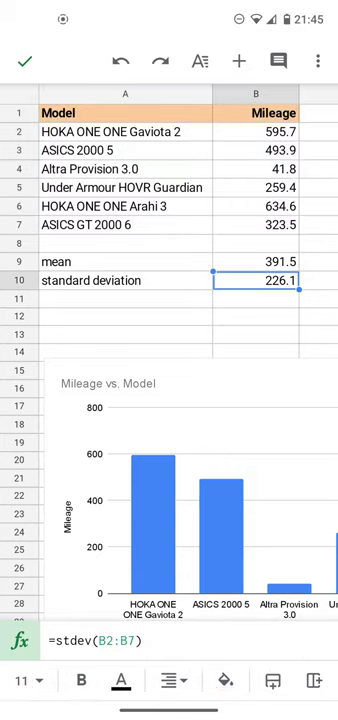
# Step: Copy the Model and Mileage table (A1:B7) and go to the home screen
pyautogui.click(125, 113)
pyautogui.moveTo(212, 122); pyautogui.dragTo(145, 232)
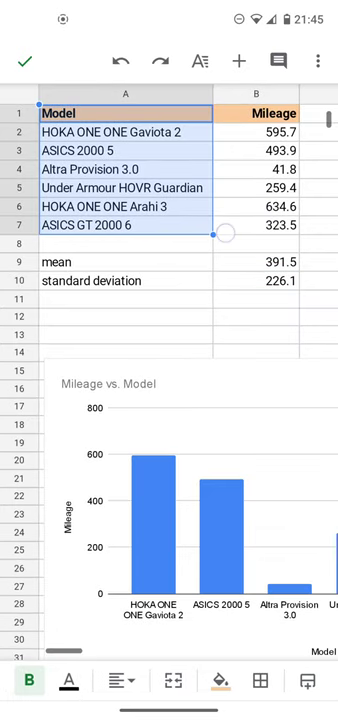
pyautogui.moveTo(213, 232); pyautogui.dragTo(298, 230)
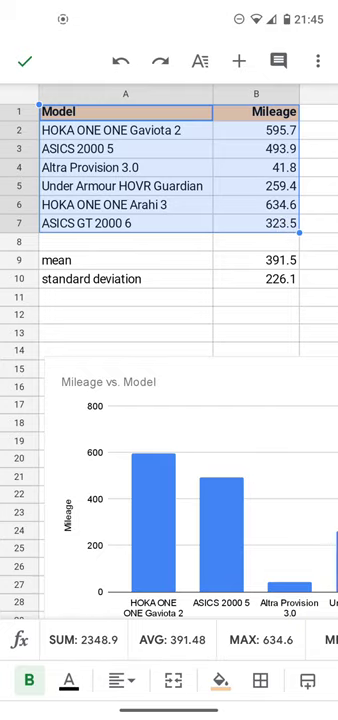
pyautogui.click(125, 167)
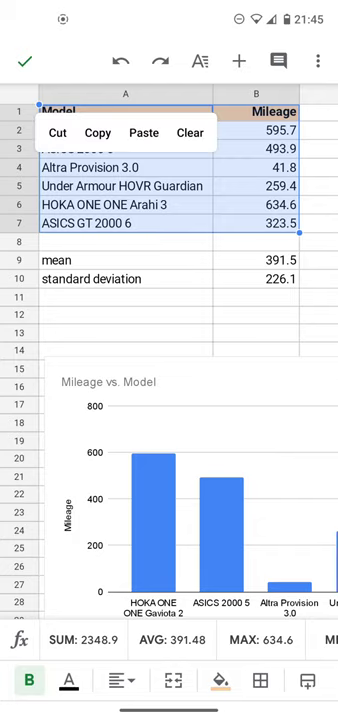
pyautogui.click(98, 132)
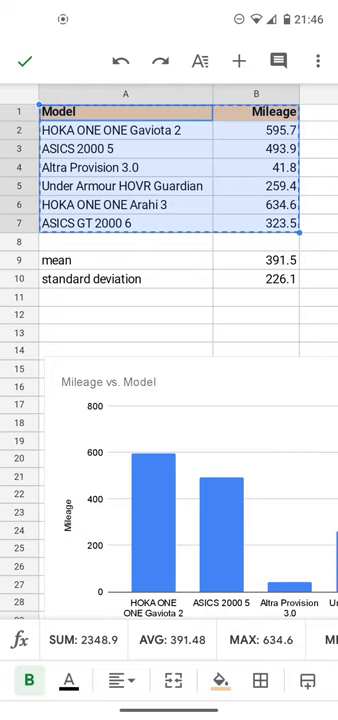
pyautogui.moveTo(169, 710); pyautogui.dragTo(169, 400)
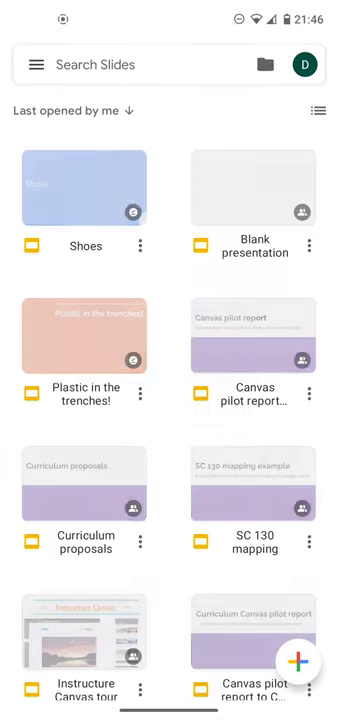
# Step: Create a new presentation and title its first slide 'Shoes'
pyautogui.click(297, 661)
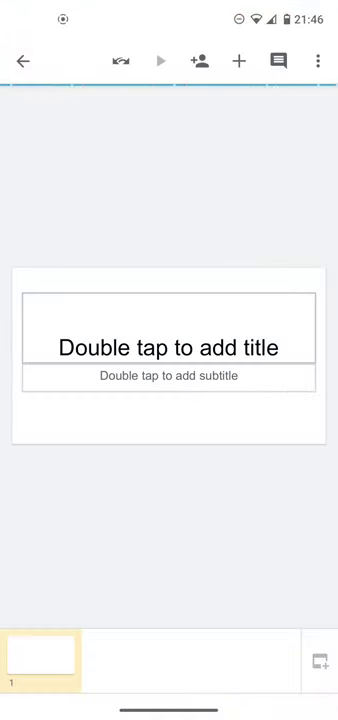
pyautogui.doubleClick(168, 347)
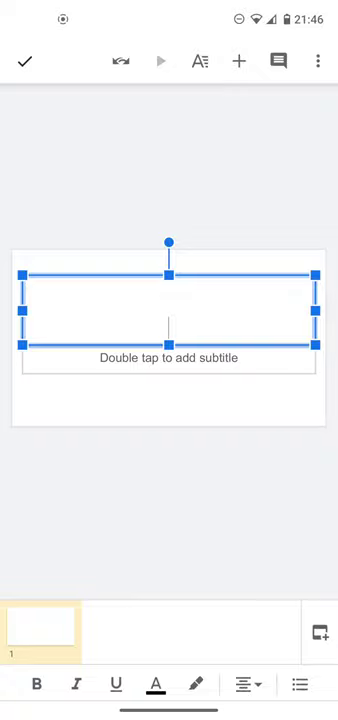
pyautogui.write('S')
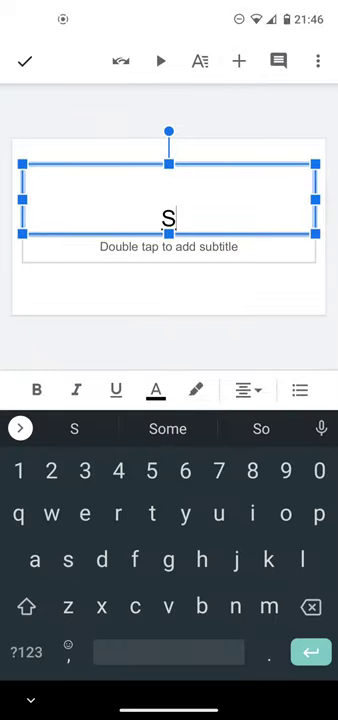
pyautogui.write('hoes')
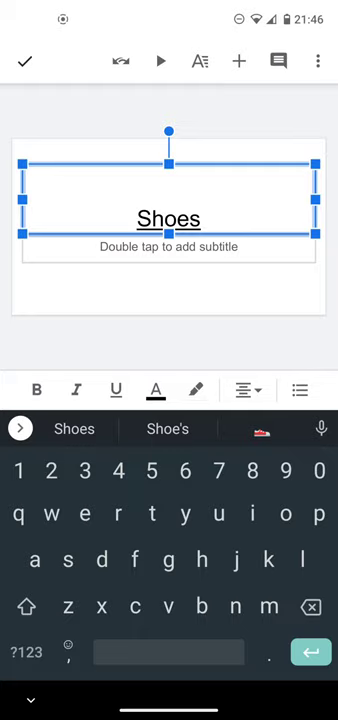
pyautogui.click(318, 61)
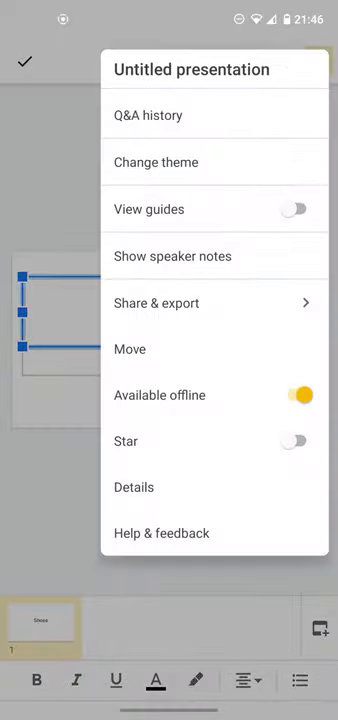
# Step: Apply the orange Swiss theme with white title text to the Shoes deck
pyautogui.click(156, 162)
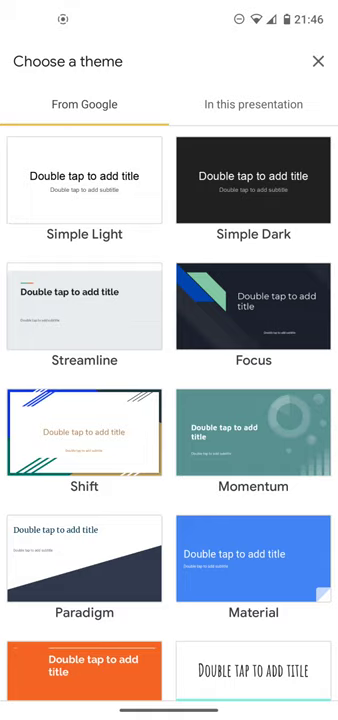
pyautogui.scroll(-3, 200, 400)
pyautogui.scroll(-3, 230, 600)
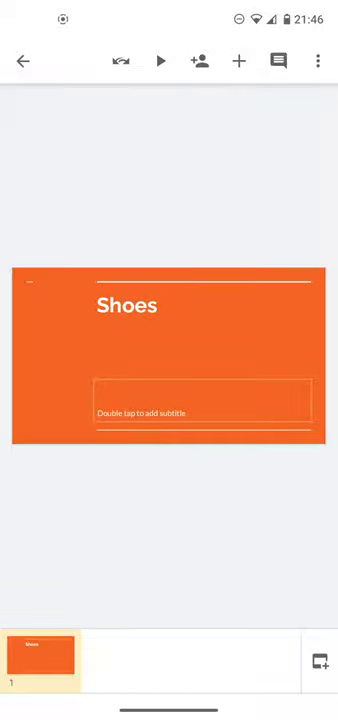
pyautogui.click(320, 661)
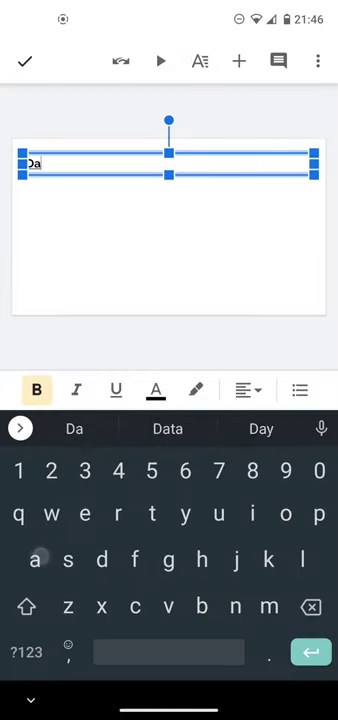
pyautogui.write('ta')
# Step: Finish the 'Data' title and paste the Model and Mileage table below it
pyautogui.click(25, 61)
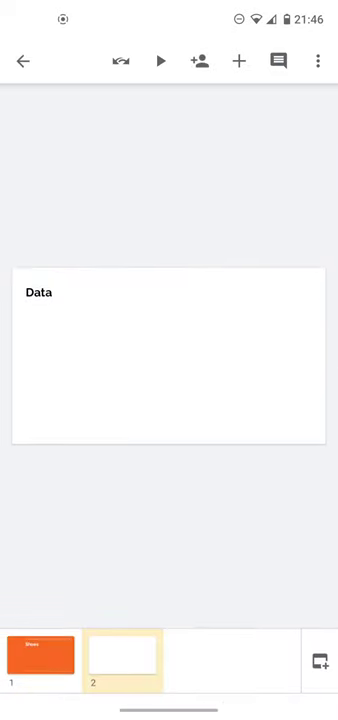
pyautogui.click(168, 360)
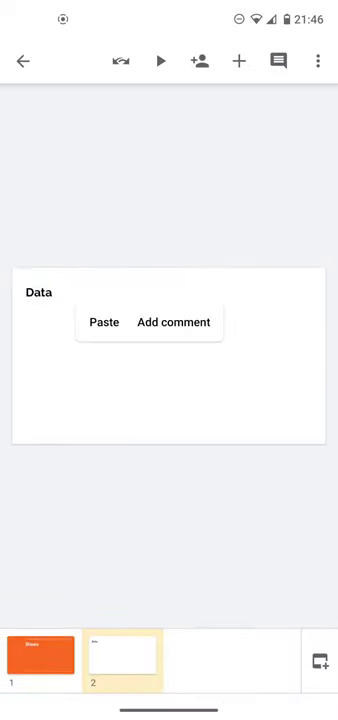
pyautogui.click(104, 322)
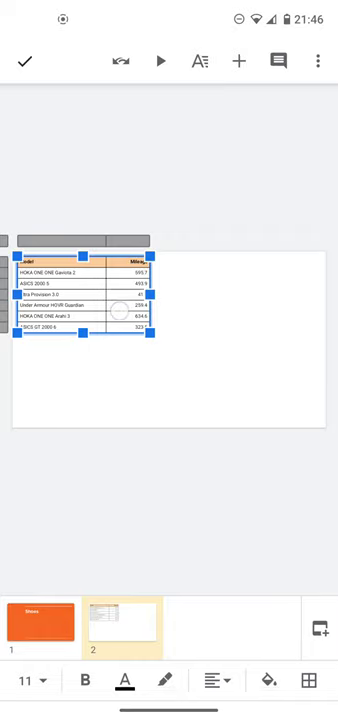
pyautogui.moveTo(118, 310); pyautogui.dragTo(192, 357)
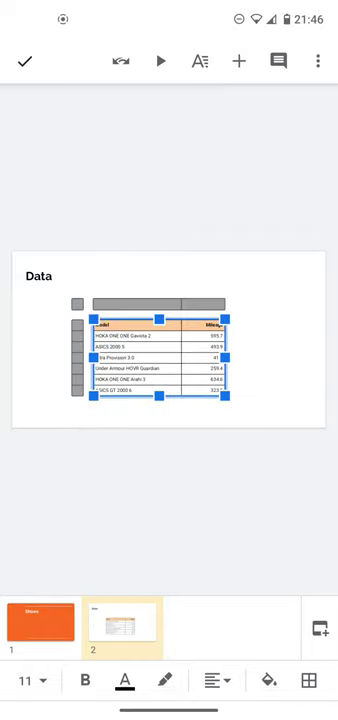
# Step: Set the table text to size 20, widen the table across the slide and move it up
pyautogui.click(200, 61)
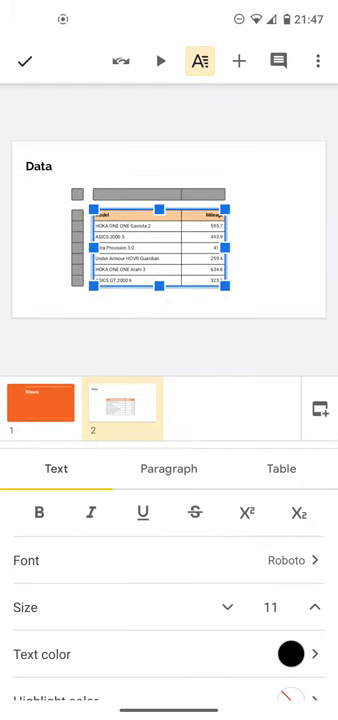
pyautogui.click(314, 607)
pyautogui.click(314, 607)
pyautogui.click(314, 607)
pyautogui.click(314, 607)
pyautogui.click(253, 280)
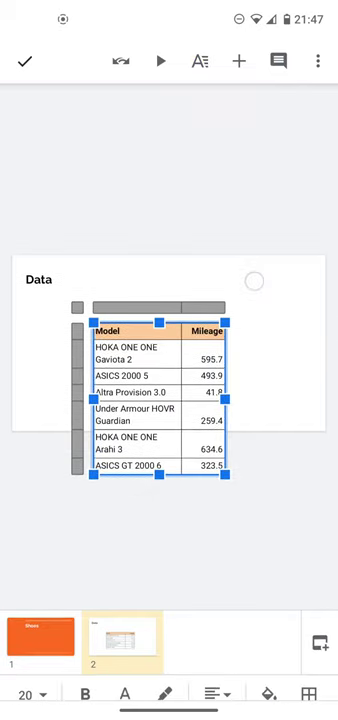
pyautogui.moveTo(225, 395); pyautogui.dragTo(293, 380)
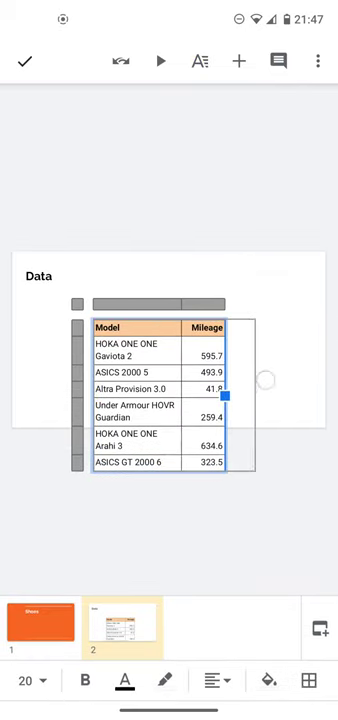
pyautogui.moveTo(93, 376); pyautogui.dragTo(53, 378)
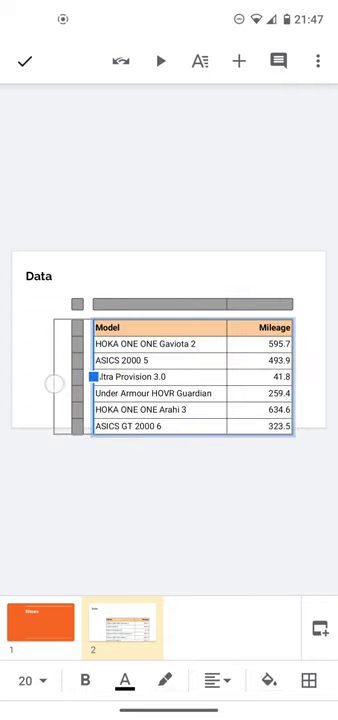
pyautogui.moveTo(168, 376); pyautogui.dragTo(168, 353)
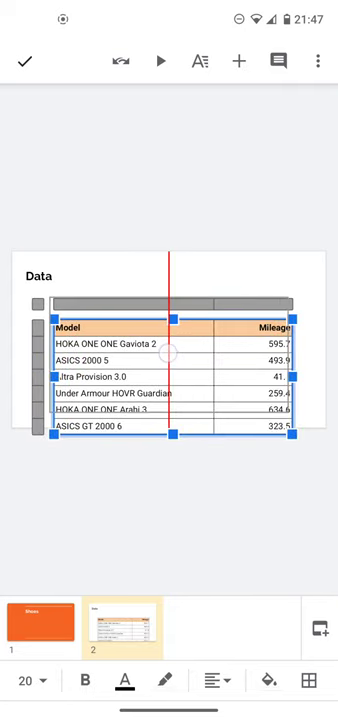
pyautogui.click(169, 500)
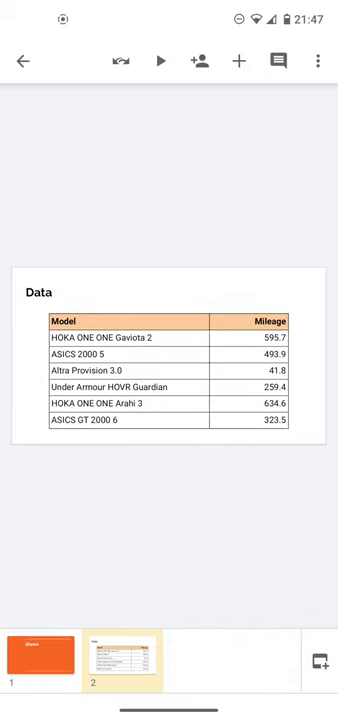
# Step: Add a Title only slide titled 'Basic statistics', then switch away from Slides
pyautogui.click(238, 61)
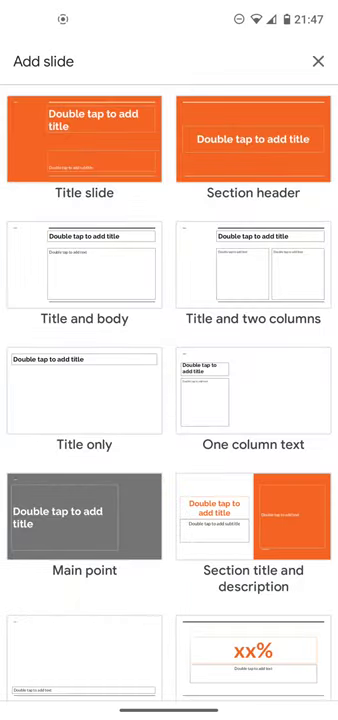
pyautogui.click(110, 380)
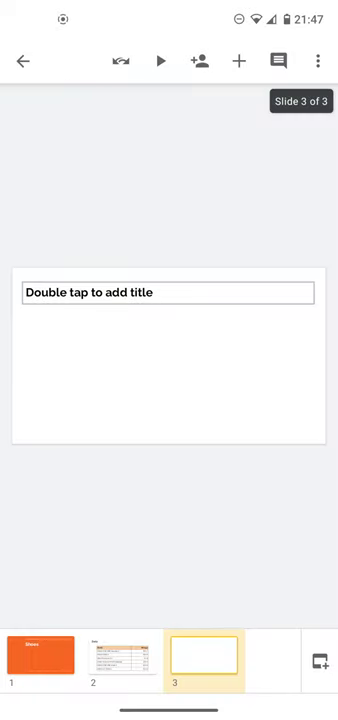
pyautogui.doubleClick(168, 292)
pyautogui.write('Basic')
pyautogui.click(27, 607)
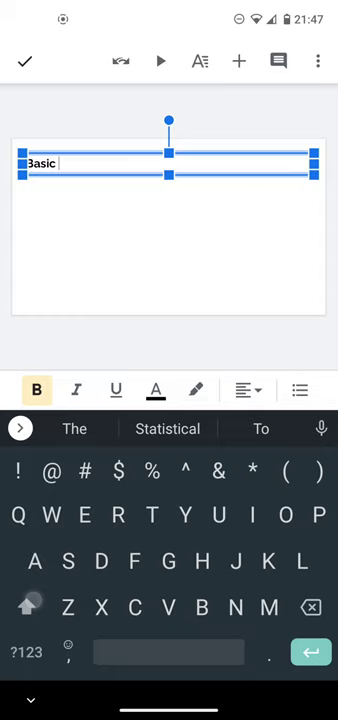
pyautogui.click(27, 607)
pyautogui.write('sta')
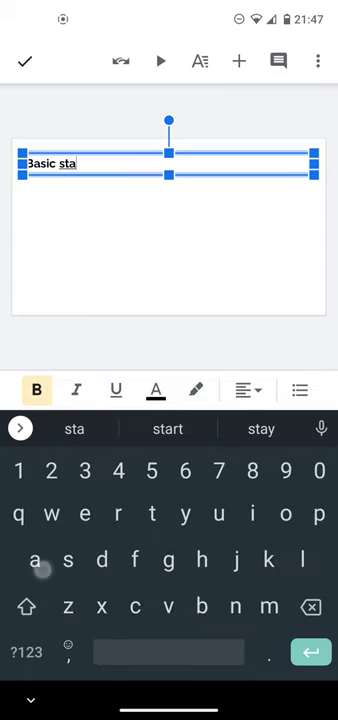
pyautogui.write('ti')
pyautogui.click(261, 428)
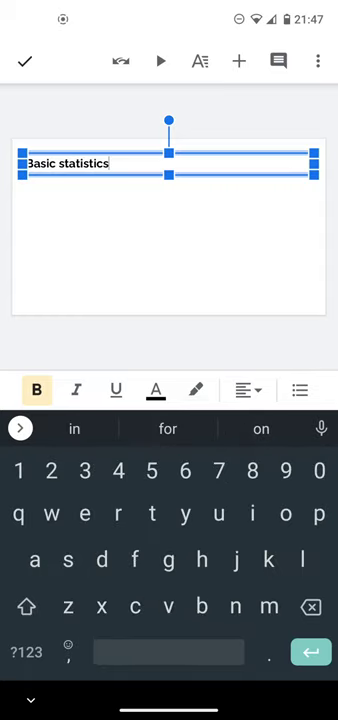
pyautogui.click(169, 250)
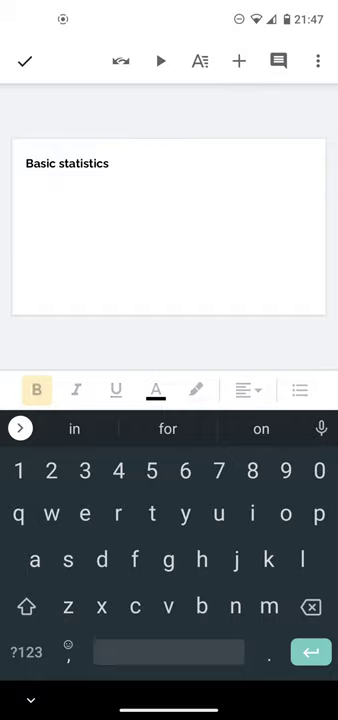
pyautogui.click(25, 61)
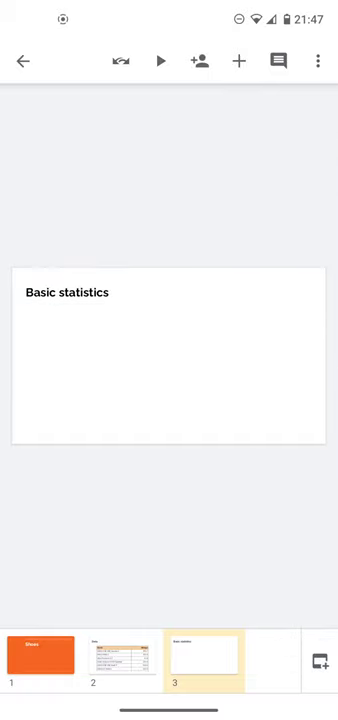
pyautogui.moveTo(5, 360); pyautogui.dragTo(240, 360)
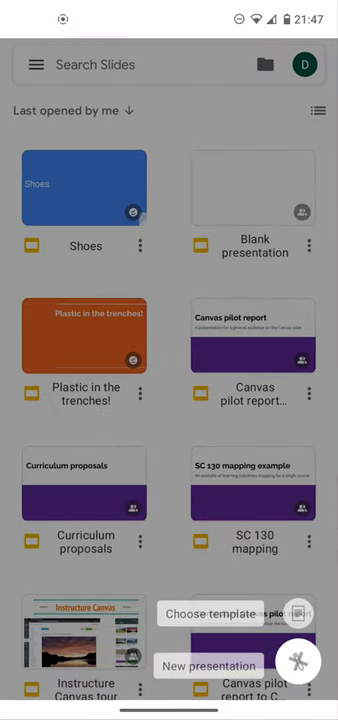
# Step: Switch back to the Google Sheets spreadsheet and select the Mileage vs. Model chart
pyautogui.moveTo(5, 360); pyautogui.dragTo(240, 360)
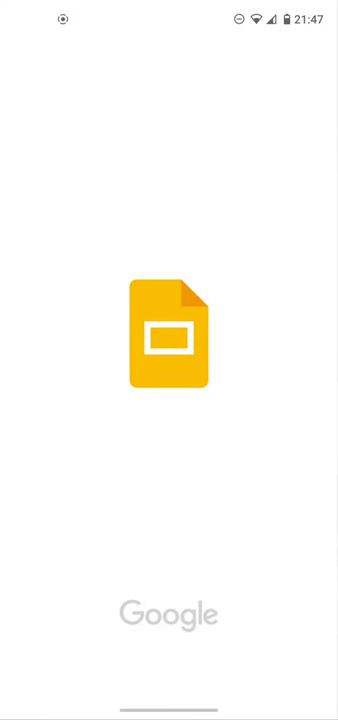
pyautogui.moveTo(5, 360); pyautogui.dragTo(240, 360)
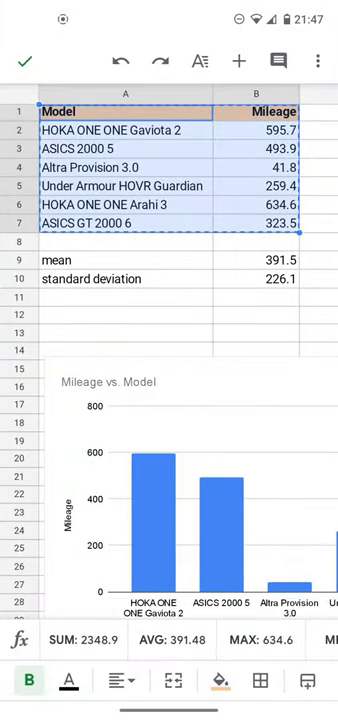
pyautogui.click(256, 297)
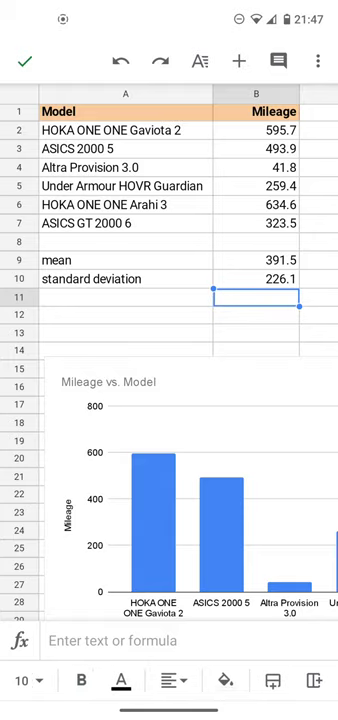
pyautogui.scroll(-5, 200, 450)
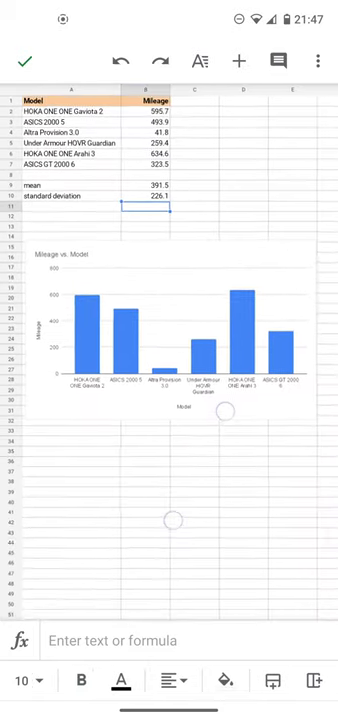
pyautogui.scroll(2, 205, 465)
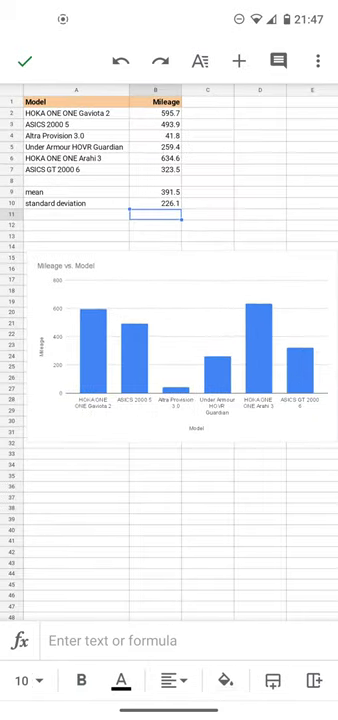
pyautogui.click(180, 340)
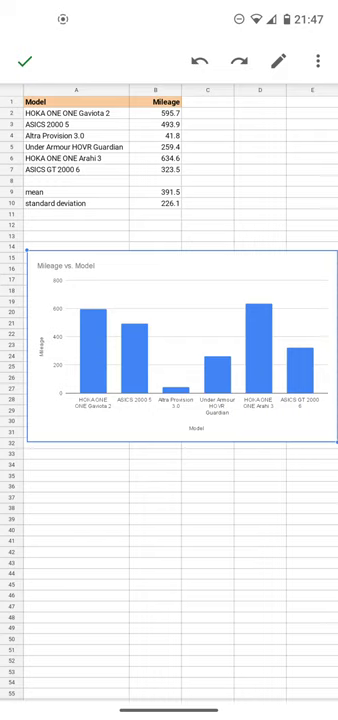
pyautogui.scroll(-2, 217, 542)
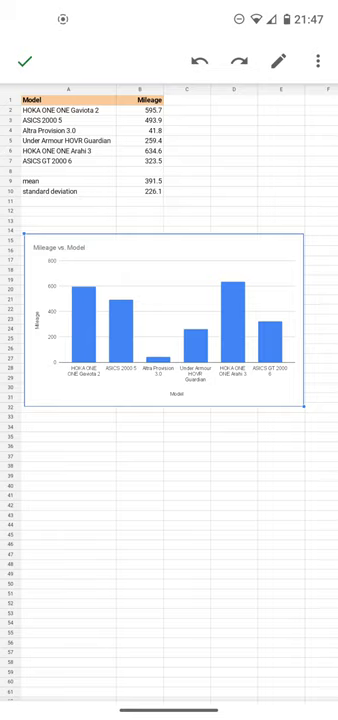
pyautogui.scroll(3, 169, 290)
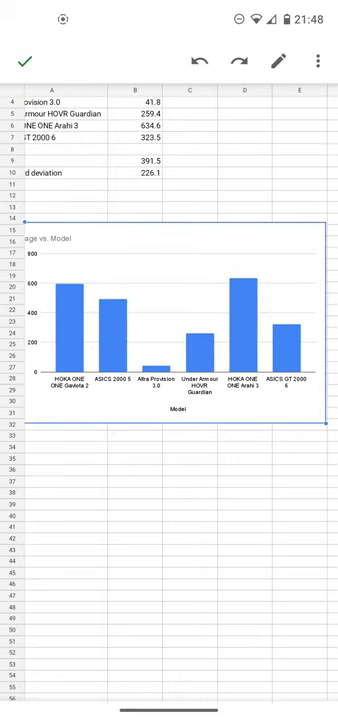
pyautogui.click(135, 465)
pyautogui.click(175, 465)
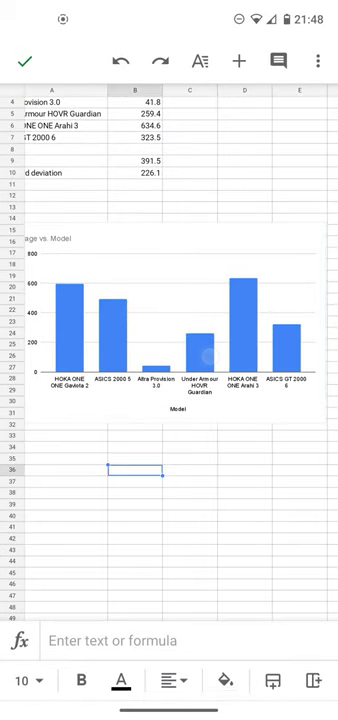
pyautogui.click(175, 320)
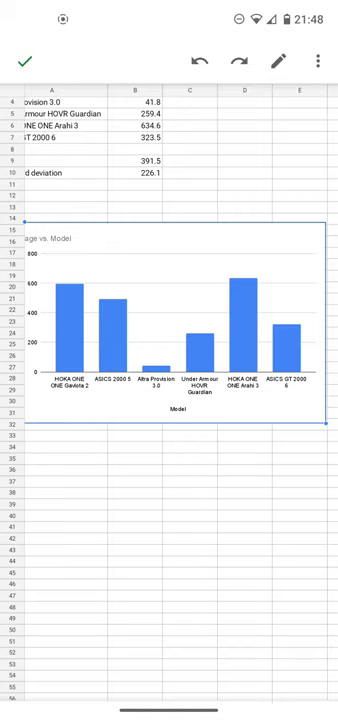
# Step: Drag the Mileage vs. Model chart slightly down and right, then scroll back to column A
pyautogui.moveTo(122, 357)
pyautogui.mouseDown()
pyautogui.moveTo(140, 378)
pyautogui.moveTo(128, 384)
pyautogui.mouseUp()
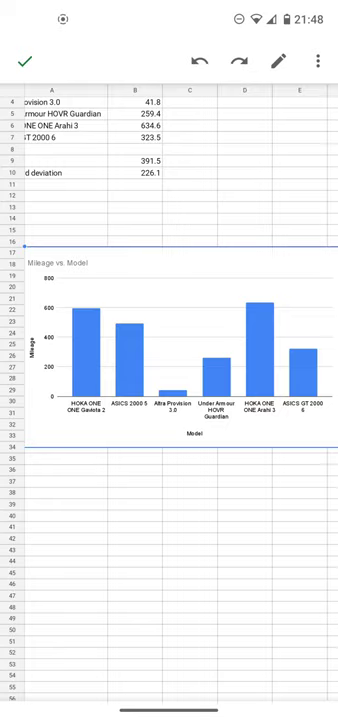
pyautogui.moveTo(168, 710); pyautogui.dragTo(143, 710)
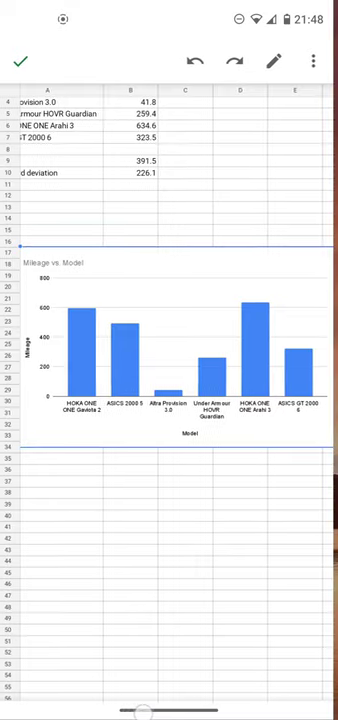
pyautogui.moveTo(170, 566); pyautogui.dragTo(241, 571)
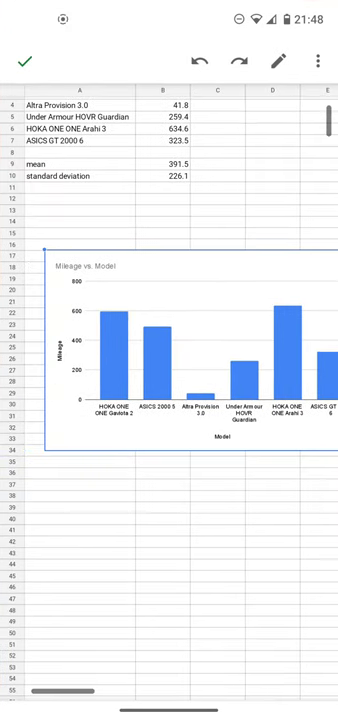
# Step: Copy the mean and standard deviation rows (A9:B10) and switch back to the Slides deck
pyautogui.click(55, 163)
pyautogui.moveTo(55, 168); pyautogui.dragTo(97, 180)
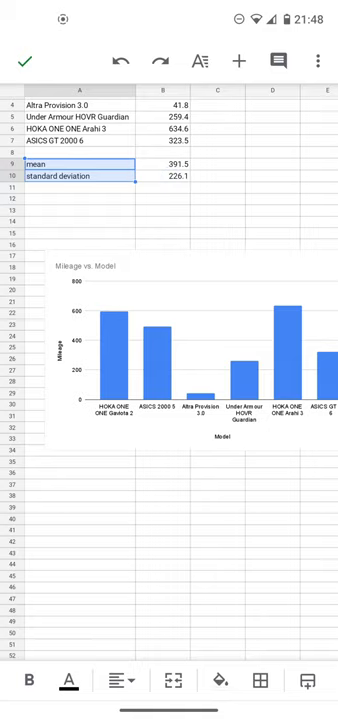
pyautogui.moveTo(134, 180); pyautogui.dragTo(176, 178)
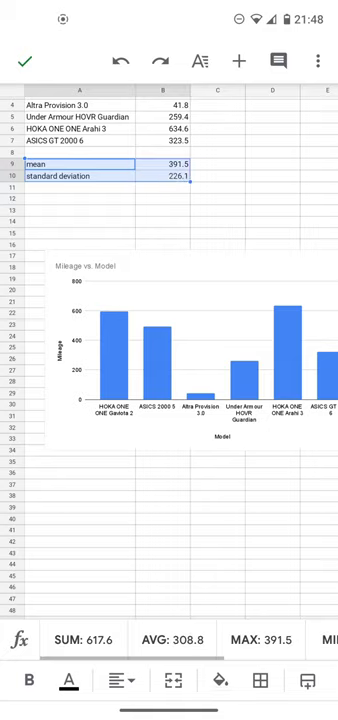
pyautogui.click(100, 170)
pyautogui.click(92, 143)
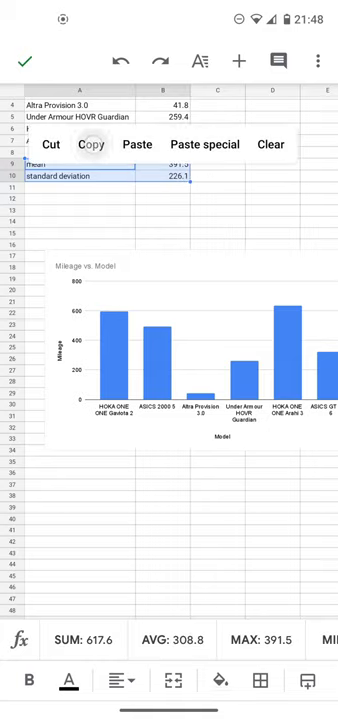
pyautogui.moveTo(120, 708); pyautogui.dragTo(300, 708)
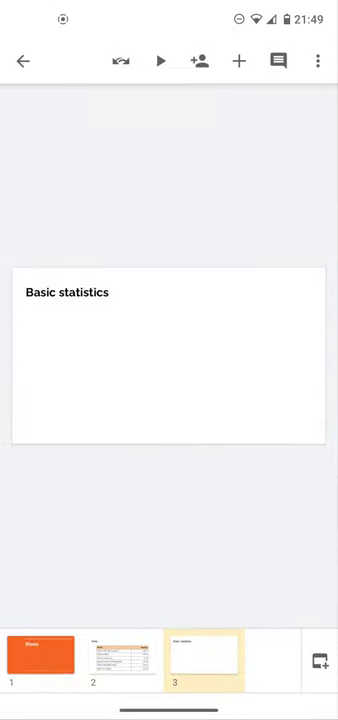
pyautogui.click(138, 318)
# Step: Paste the statistics table, enlarge its text to 26, and widen it so labels fit
pyautogui.click(108, 324)
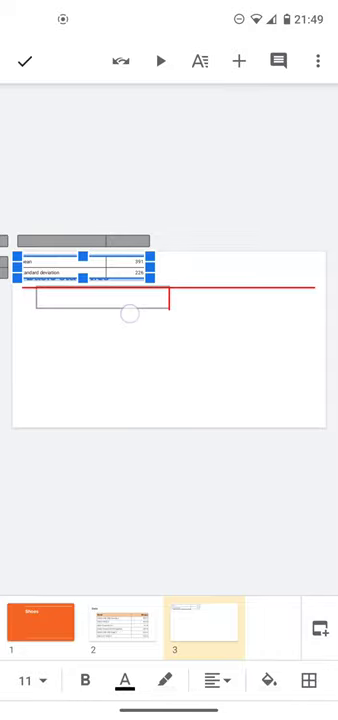
pyautogui.click(200, 61)
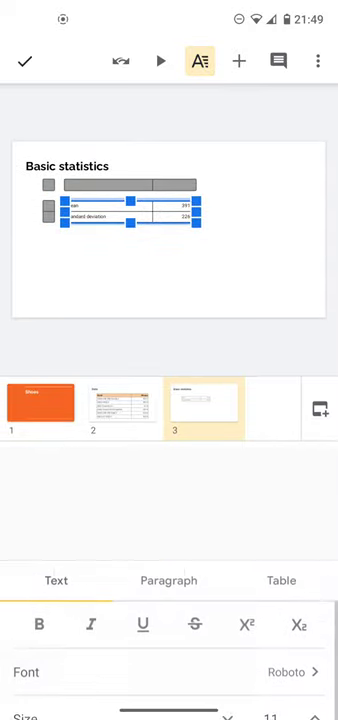
pyautogui.click(314, 607)
pyautogui.click(314, 607)
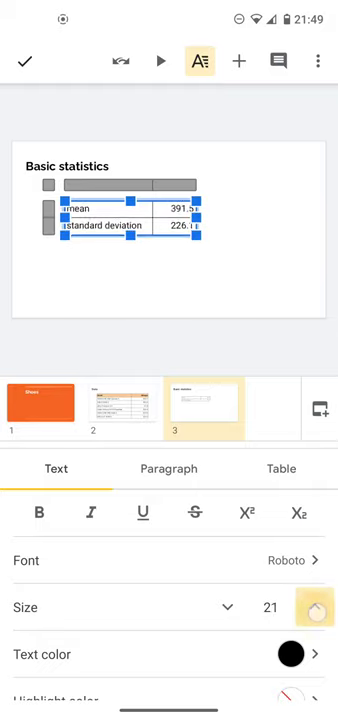
pyautogui.click(314, 607)
pyautogui.click(240, 231)
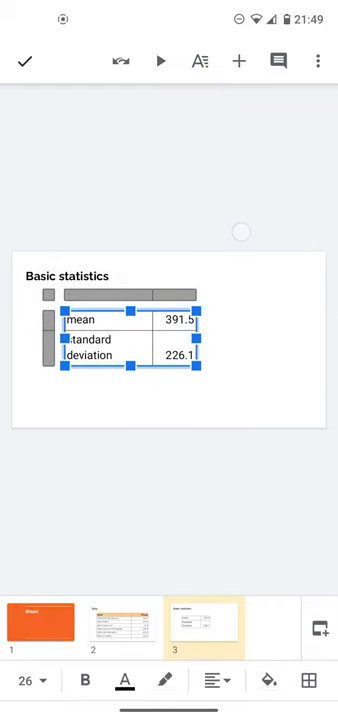
pyautogui.moveTo(197, 338); pyautogui.dragTo(256, 336)
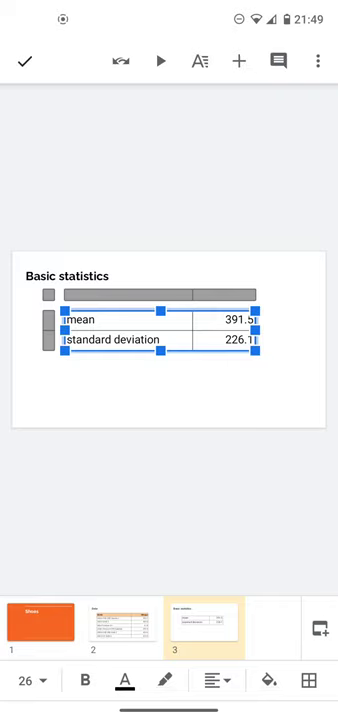
pyautogui.click(25, 61)
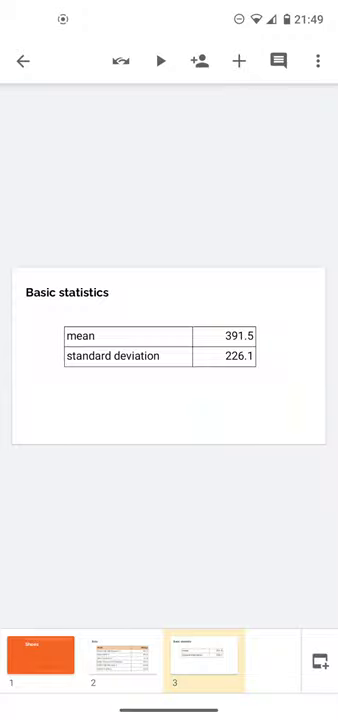
pyautogui.click(319, 661)
# Step: Create a fourth slide using the Title only layout, with the title 'Chart'
pyautogui.click(113, 390)
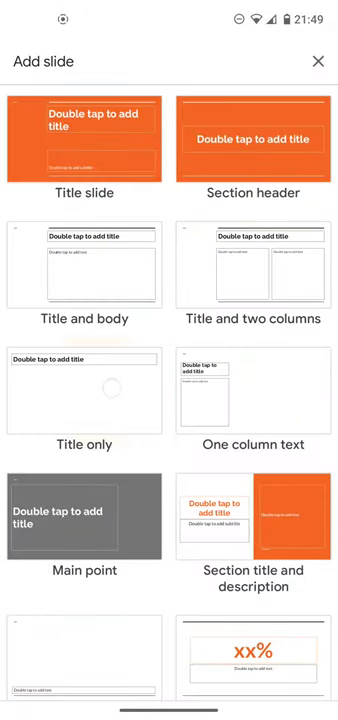
pyautogui.doubleClick(161, 293)
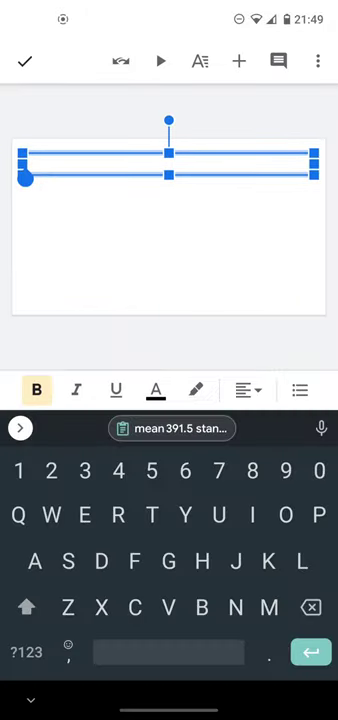
pyautogui.write('Chart')
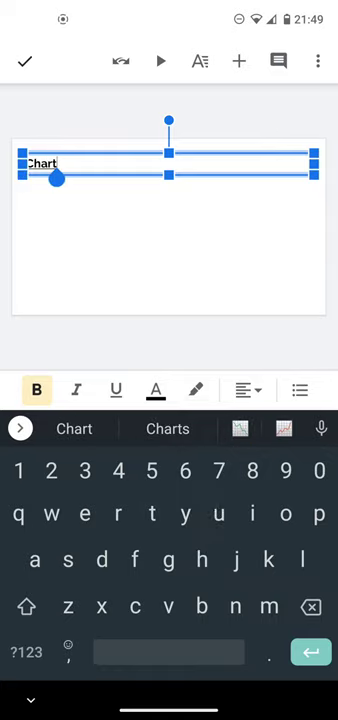
pyautogui.click(179, 270)
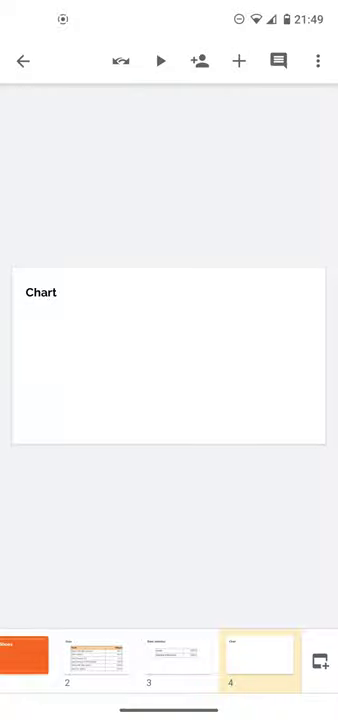
pyautogui.click(155, 350)
# Step: Insert the 'Mileage vs. Model' chart screenshot from photos and centre it below the title
pyautogui.click(195, 360)
pyautogui.click(238, 61)
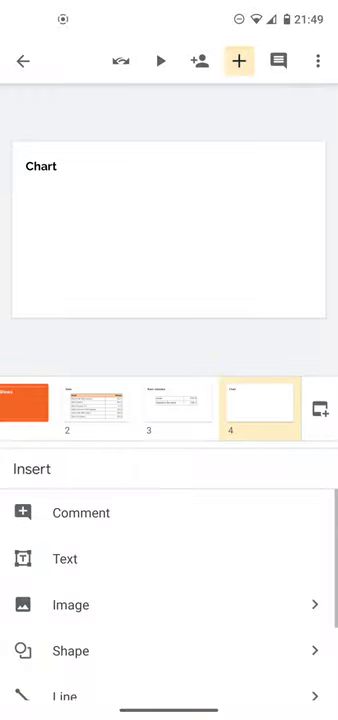
pyautogui.click(70, 604)
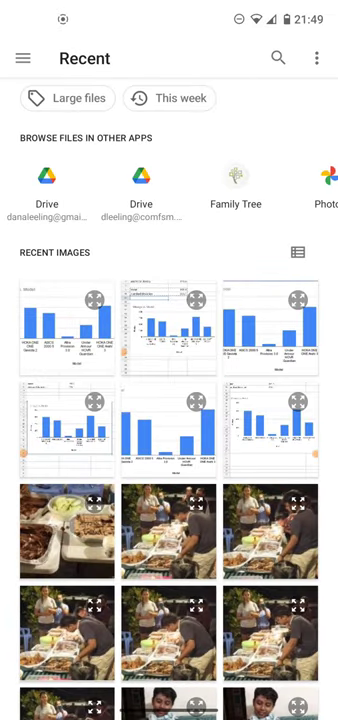
pyautogui.click(65, 330)
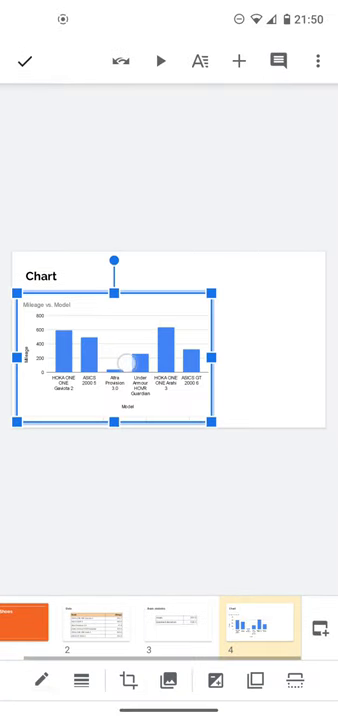
pyautogui.moveTo(127, 362); pyautogui.dragTo(182, 356)
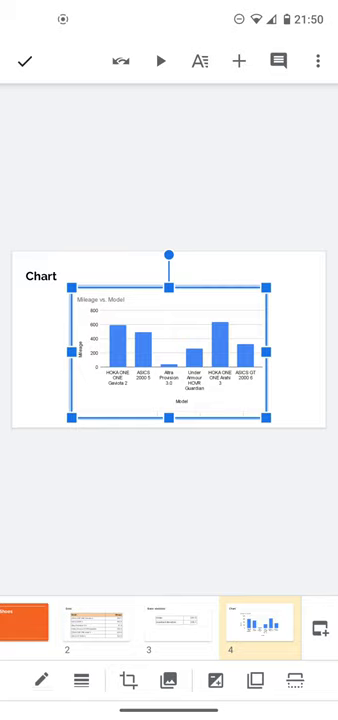
pyautogui.click(95, 189)
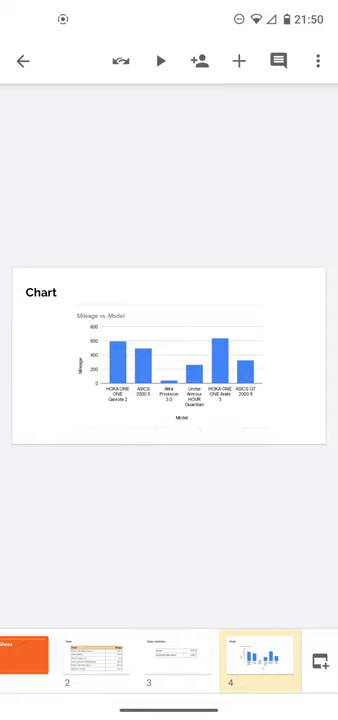
pyautogui.click(20, 660)
pyautogui.click(93, 660)
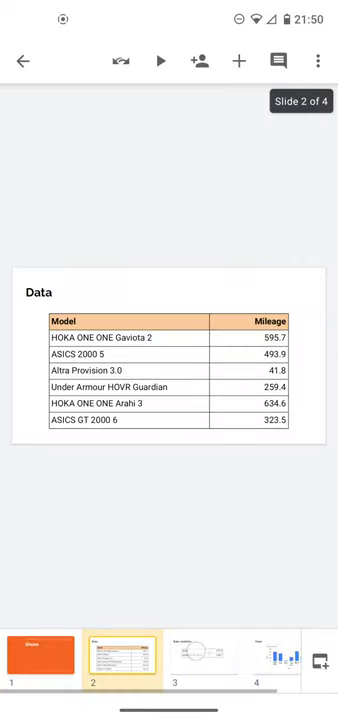
pyautogui.click(175, 660)
pyautogui.click(270, 660)
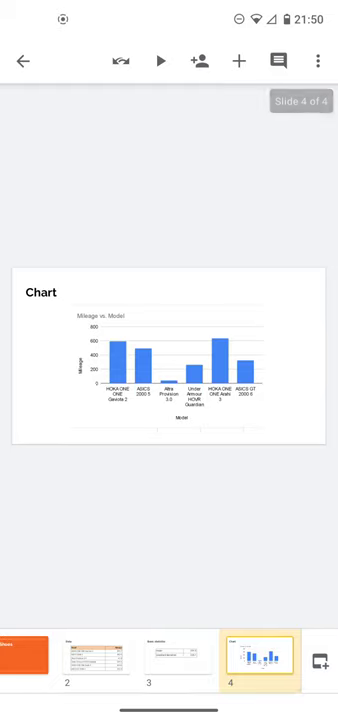